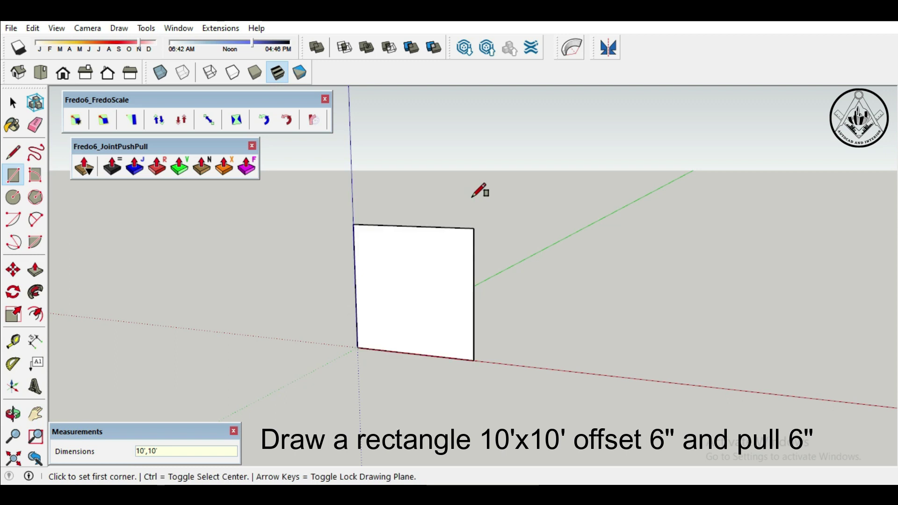
Step: Offset the 10' square 6" inward, delete the inner face, and push/pull the frame 6" deep
{"action": "scroll", "coordinate": [475, 331], "scroll_direction": "up", "scroll_amount": 1}
{"action": "key", "text": "f"}
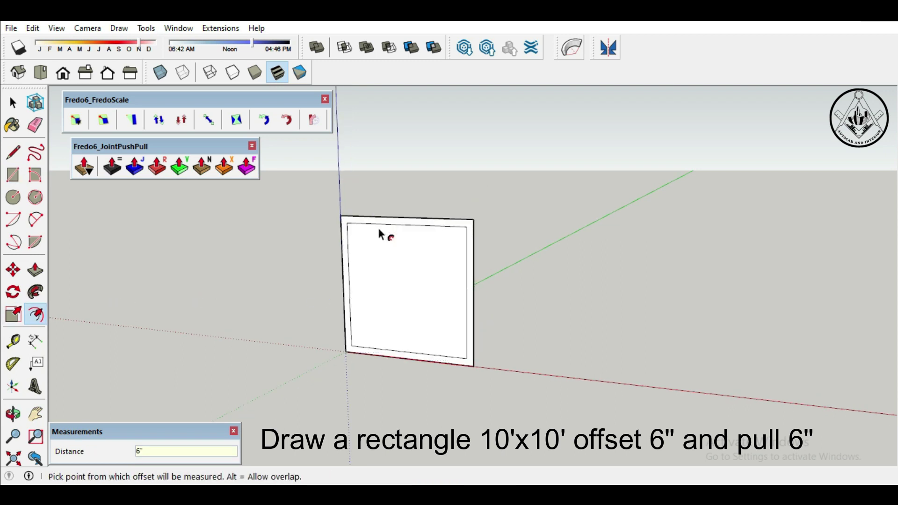
{"action": "double_click", "coordinate": [405, 284]}
{"action": "key", "text": "space"}
{"action": "left_click", "coordinate": [405, 291]}
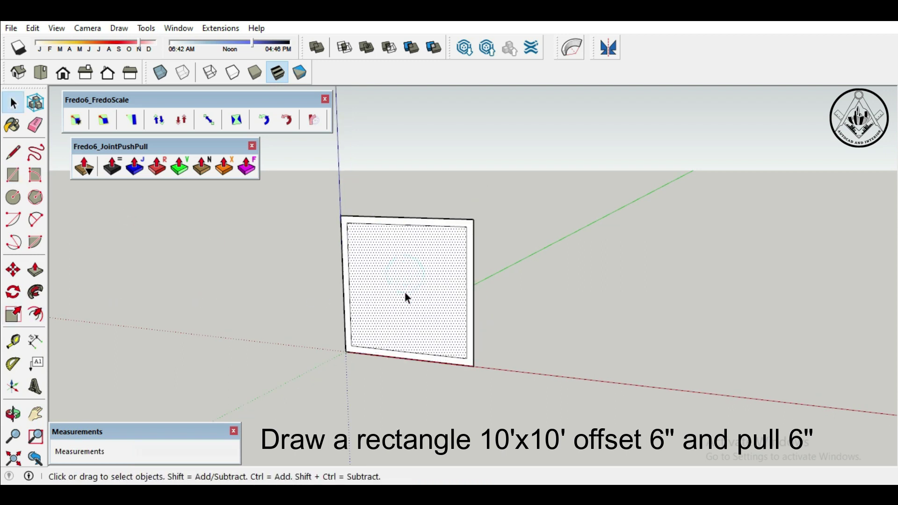
{"action": "key", "text": "Delete"}
{"action": "type", "text": "p6"}
{"action": "key", "text": "Return"}
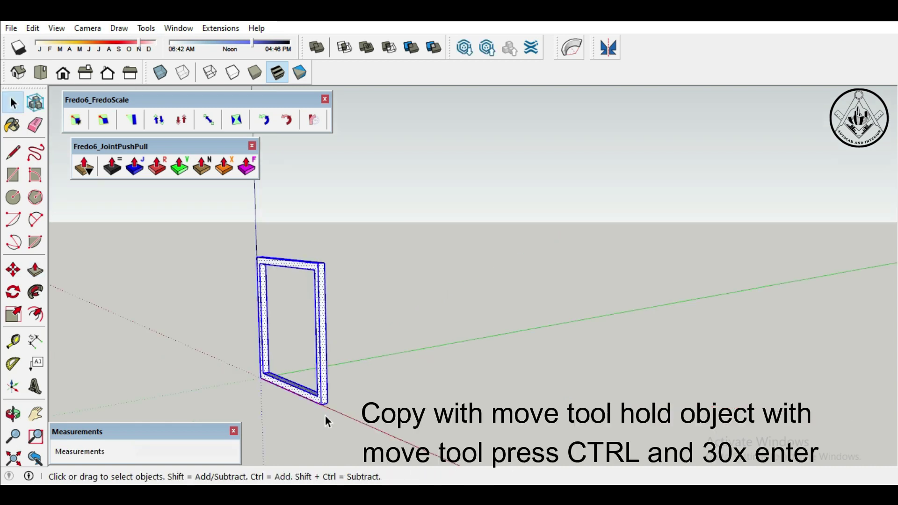
Step: Copy the frame 12" along the green axis as an x30 array
{"action": "key", "text": "m"}
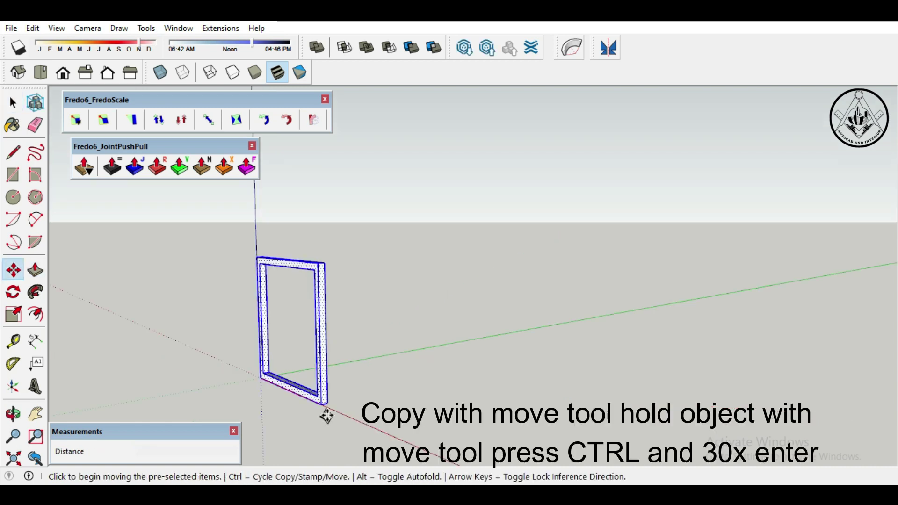
{"action": "key", "text": "ctrl"}
{"action": "left_click", "coordinate": [320, 404]}
{"action": "type", "text": "12\""}
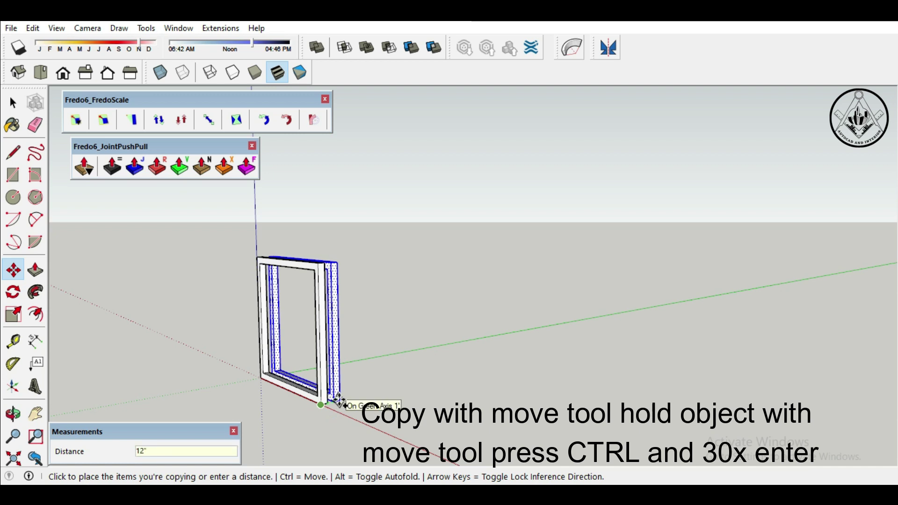
{"action": "left_click", "coordinate": [340, 401]}
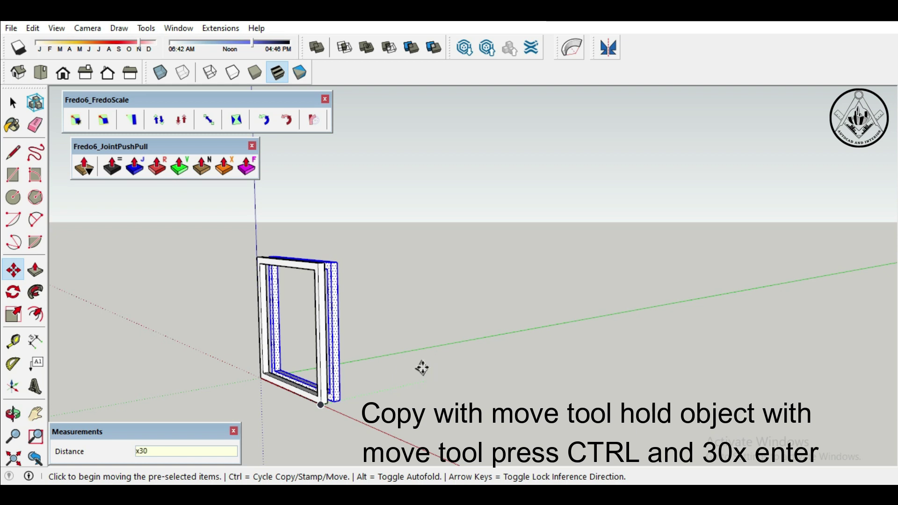
{"action": "key", "text": "Return"}
{"action": "mouse_move", "coordinate": [358, 420]}
{"action": "middle_mouse_down"}
{"action": "mouse_move", "coordinate": [322, 411]}
{"action": "mouse_move", "coordinate": [509, 399]}
{"action": "mouse_move", "coordinate": [562, 405]}
{"action": "mouse_move", "coordinate": [261, 421]}
{"action": "middle_mouse_up"}
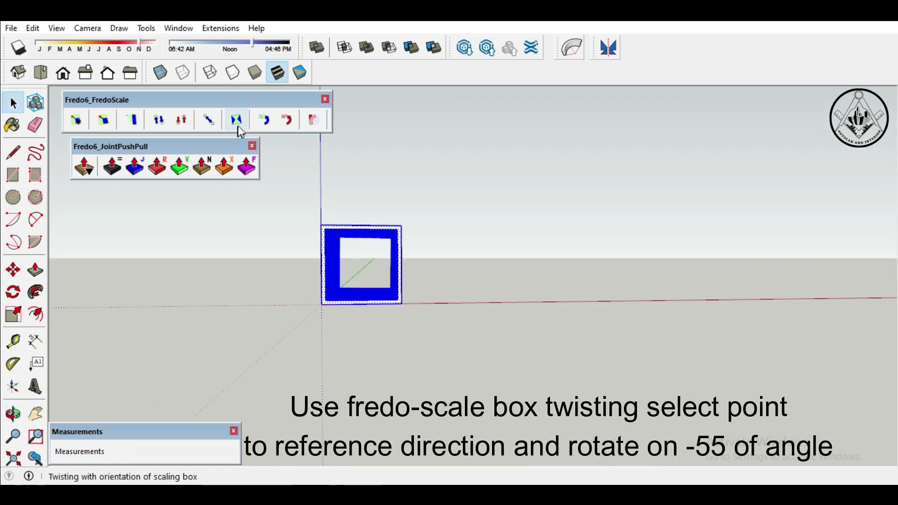
Step: Twist the tunnel -55° about its centre grip with FredoScale Box Twisting
{"action": "left_click", "coordinate": [238, 122]}
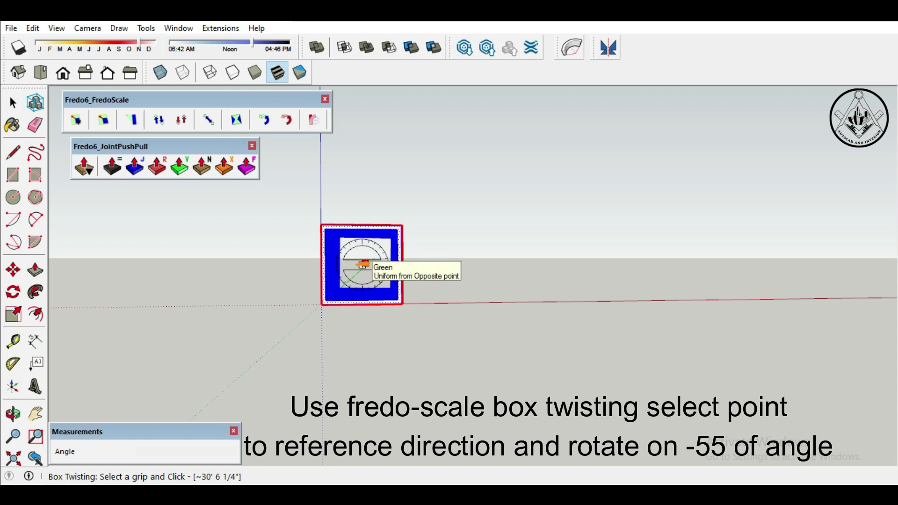
{"action": "left_click", "coordinate": [362, 265]}
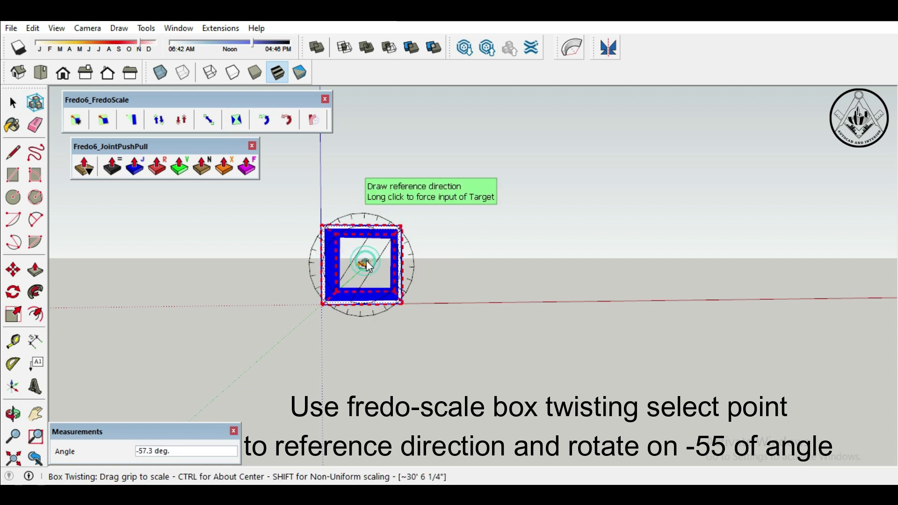
{"action": "left_click", "coordinate": [431, 266]}
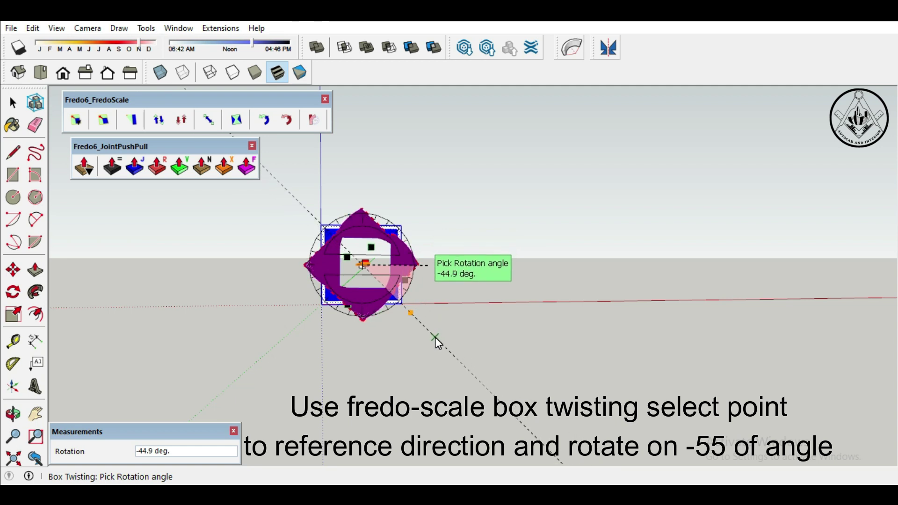
{"action": "key", "text": "Return"}
{"action": "mouse_move", "coordinate": [432, 207]}
{"action": "middle_mouse_down"}
{"action": "mouse_move", "coordinate": [423, 223]}
{"action": "mouse_move", "coordinate": [431, 311]}
{"action": "middle_mouse_up"}
{"action": "mouse_move", "coordinate": [439, 365]}
{"action": "middle_mouse_down"}
{"action": "mouse_move", "coordinate": [391, 304]}
{"action": "mouse_move", "coordinate": [437, 217]}
{"action": "mouse_move", "coordinate": [416, 364]}
{"action": "mouse_move", "coordinate": [276, 352]}
{"action": "mouse_move", "coordinate": [232, 330]}
{"action": "mouse_move", "coordinate": [399, 363]}
{"action": "middle_mouse_up"}
{"action": "mouse_move", "coordinate": [471, 355]}
{"action": "middle_mouse_down"}
{"action": "mouse_move", "coordinate": [430, 350]}
{"action": "mouse_move", "coordinate": [345, 305]}
{"action": "mouse_move", "coordinate": [363, 331]}
{"action": "mouse_move", "coordinate": [417, 332]}
{"action": "middle_mouse_up"}
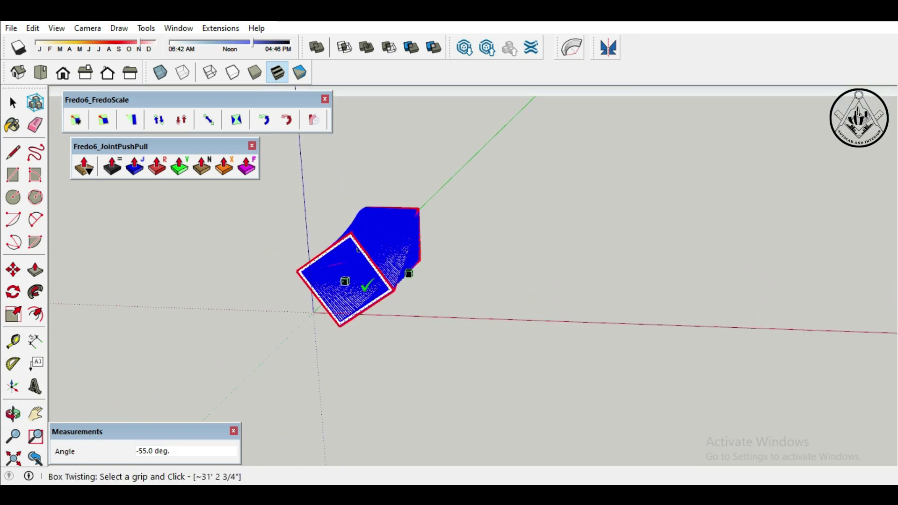
{"action": "left_click", "coordinate": [13, 103]}
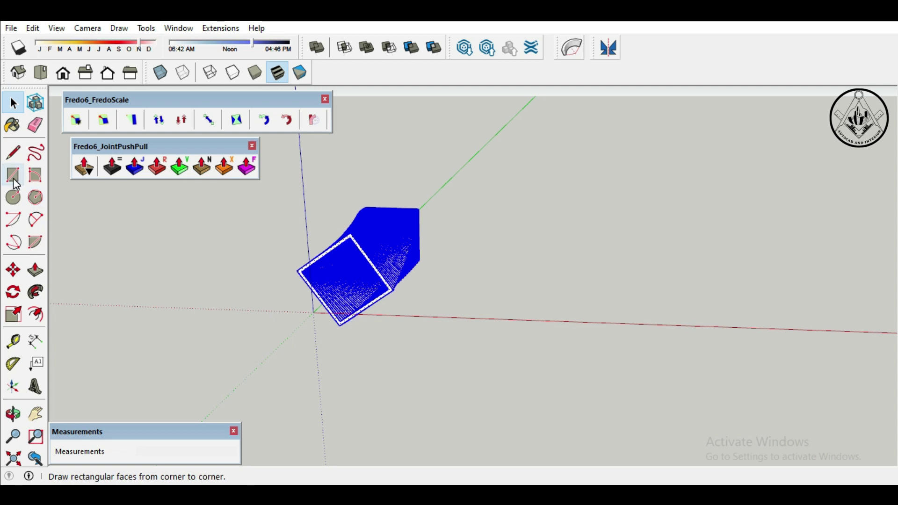
Step: Draw a large rectangle on the ground beside the tunnel and select it
{"action": "left_click", "coordinate": [156, 239]}
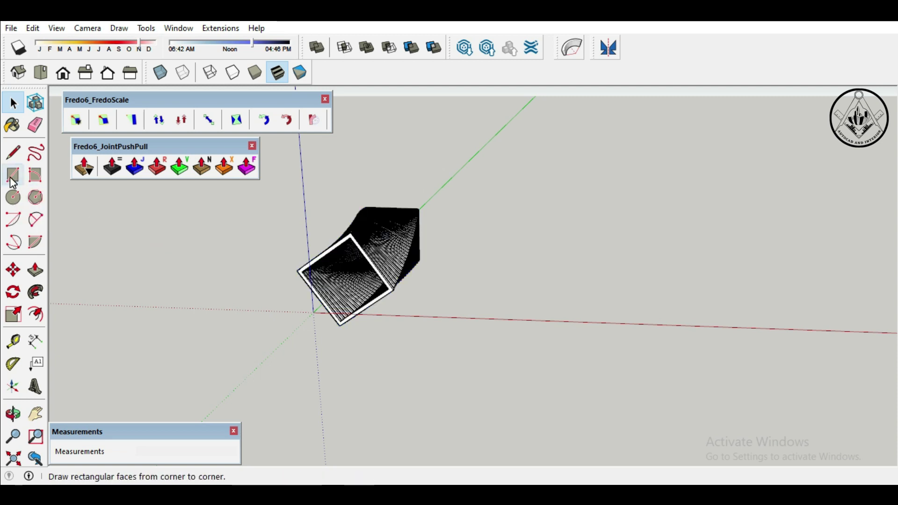
{"action": "left_click", "coordinate": [13, 177]}
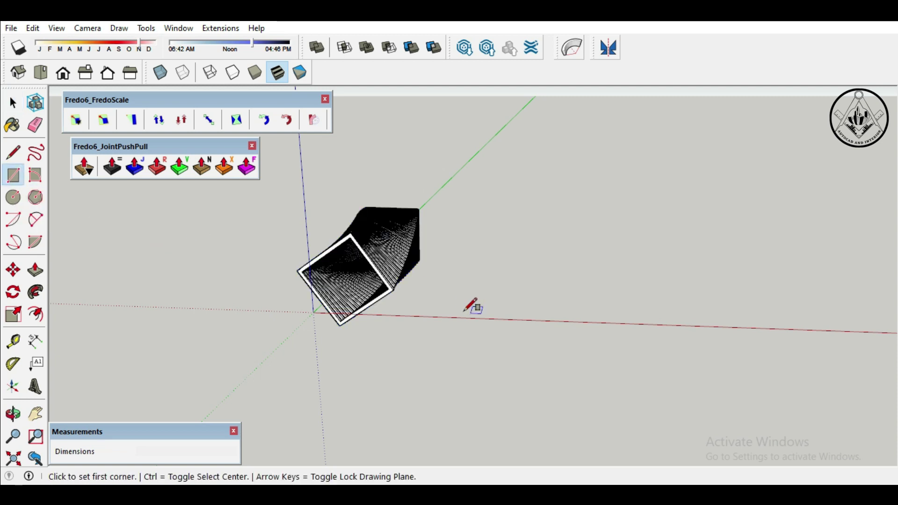
{"action": "left_click", "coordinate": [418, 335]}
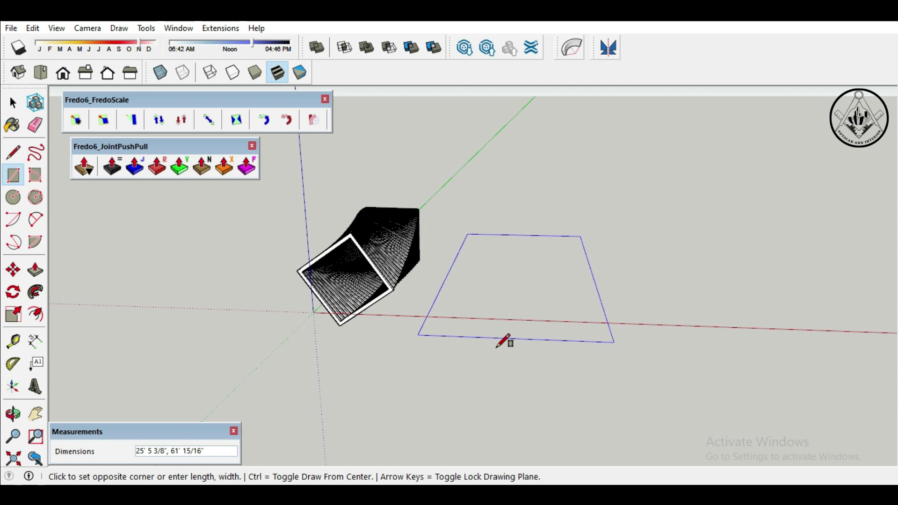
{"action": "left_click", "coordinate": [448, 348]}
{"action": "mouse_move", "coordinate": [387, 345]}
{"action": "middle_mouse_down"}
{"action": "mouse_move", "coordinate": [393, 355]}
{"action": "mouse_move", "coordinate": [327, 365]}
{"action": "middle_mouse_up"}
{"action": "key", "text": "space"}
{"action": "left_click", "coordinate": [487, 312]}
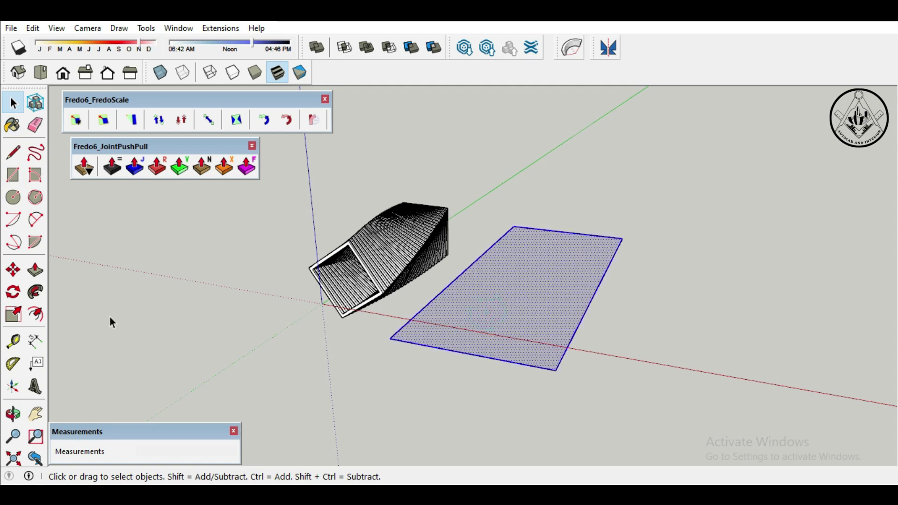
Step: Move the ground rectangle to sit underneath the twisted tunnel
{"action": "left_click", "coordinate": [13, 270]}
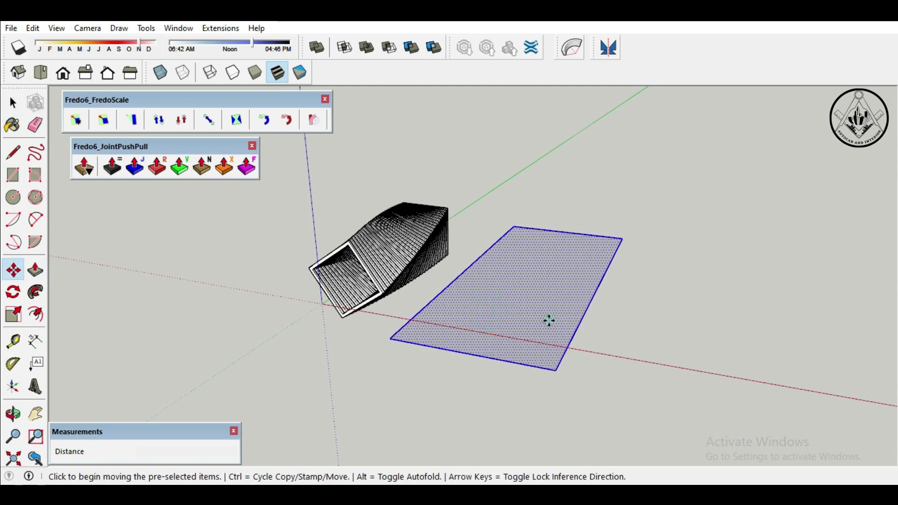
{"action": "left_click", "coordinate": [549, 320]}
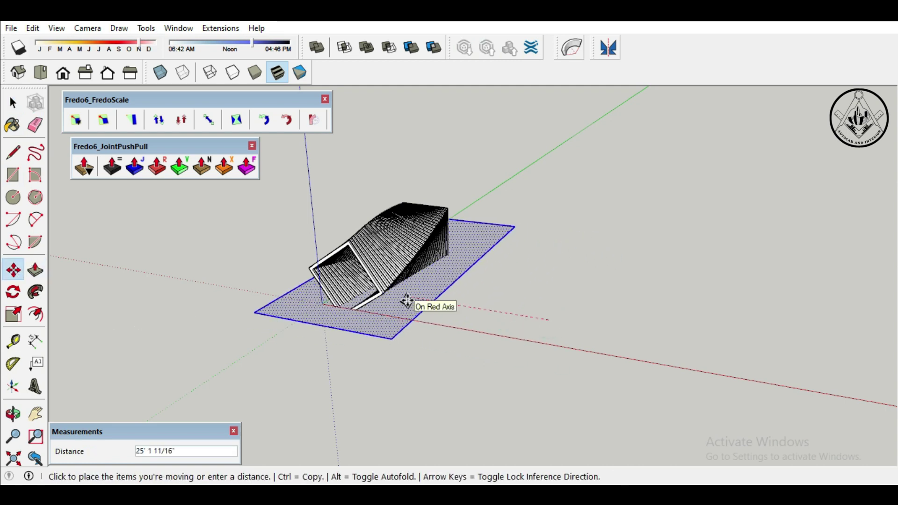
{"action": "scroll", "coordinate": [410, 300], "scroll_direction": "up", "scroll_amount": 2}
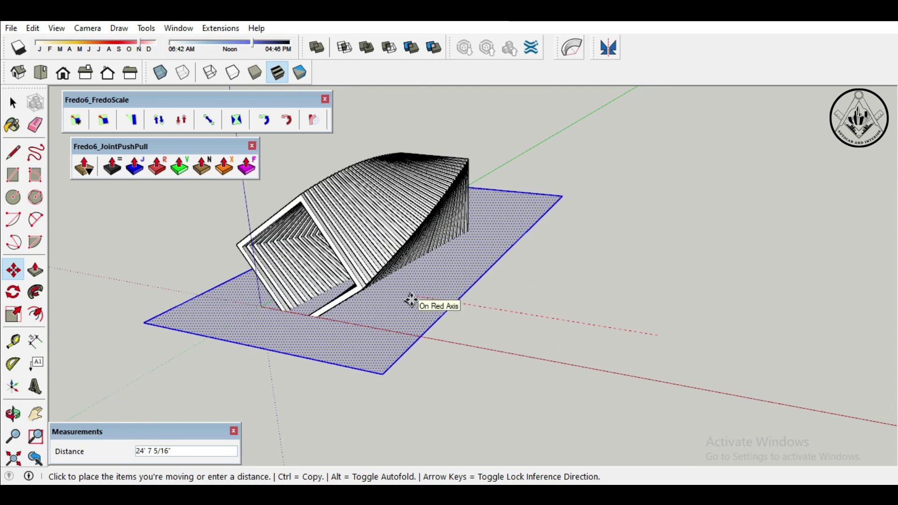
{"action": "left_click", "coordinate": [406, 298]}
{"action": "mouse_move", "coordinate": [411, 327]}
{"action": "middle_mouse_down"}
{"action": "mouse_move", "coordinate": [444, 342]}
{"action": "mouse_move", "coordinate": [537, 308]}
{"action": "middle_mouse_up"}
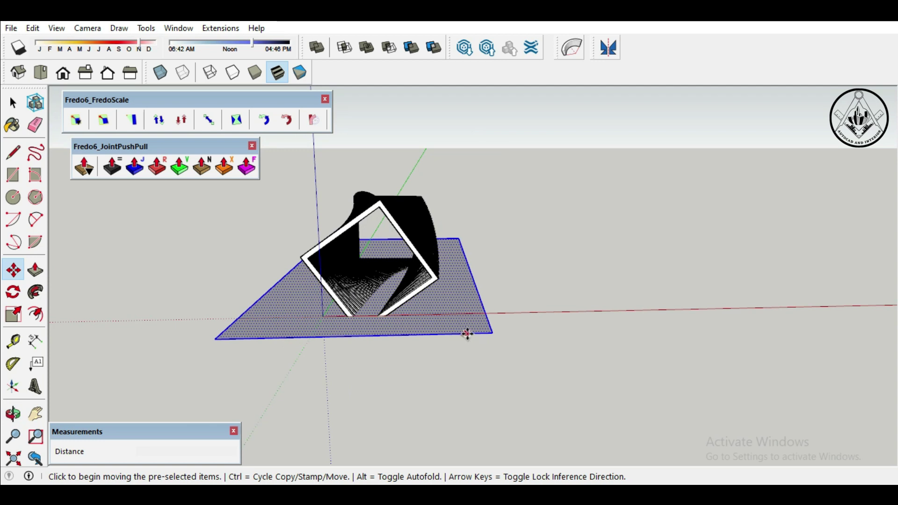
{"action": "left_click", "coordinate": [353, 337]}
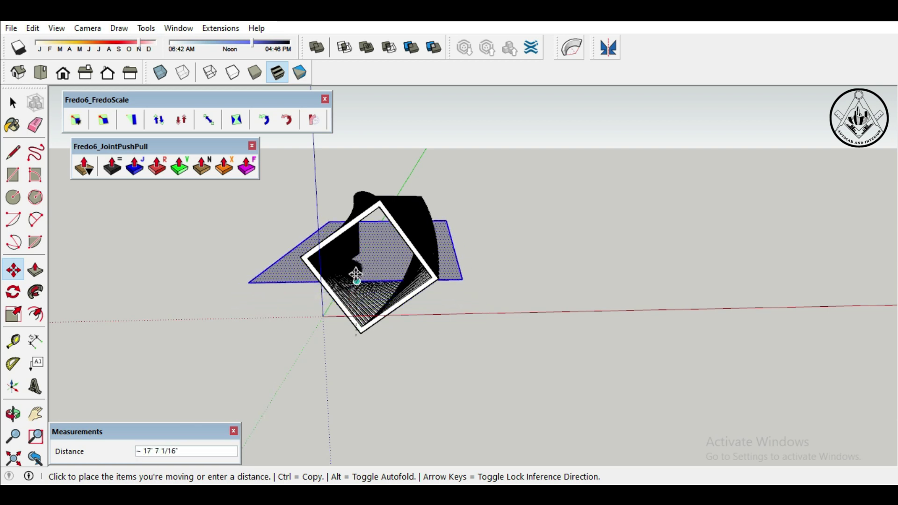
{"action": "key", "text": "Escape"}
Step: Raise the rectangle up the blue axis through the tunnel, then window-select everything
{"action": "middle_click_drag", "start_coordinate": [526, 375], "coordinate": [402, 376]}
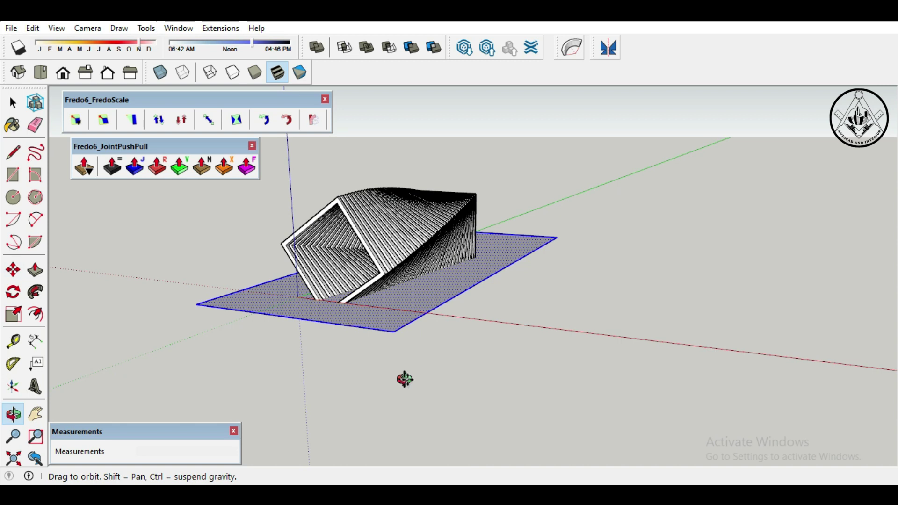
{"action": "left_click", "coordinate": [395, 334]}
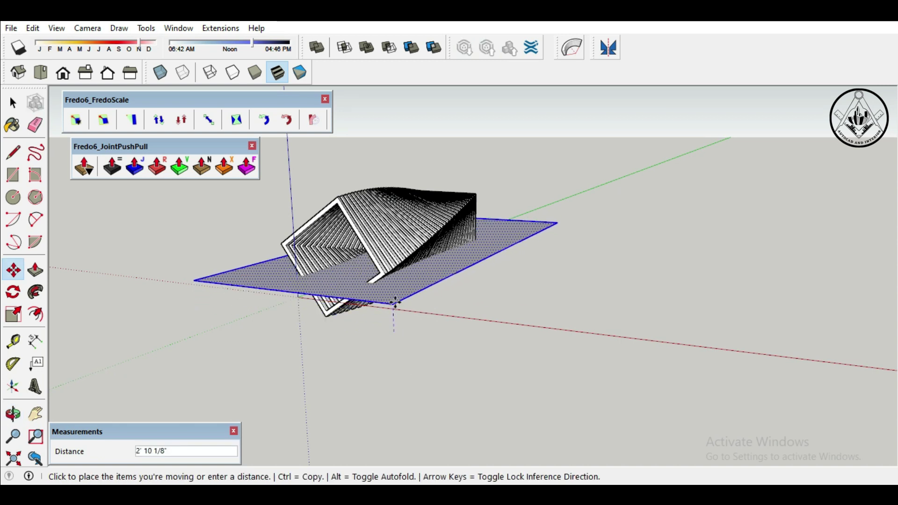
{"action": "left_click", "coordinate": [395, 300]}
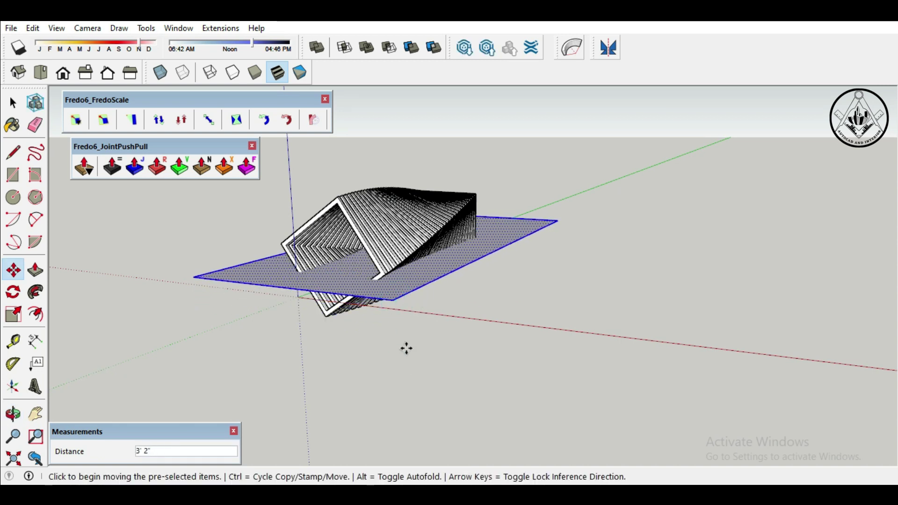
{"action": "key", "text": "space"}
{"action": "middle_click_drag", "start_coordinate": [405, 349], "coordinate": [536, 372]}
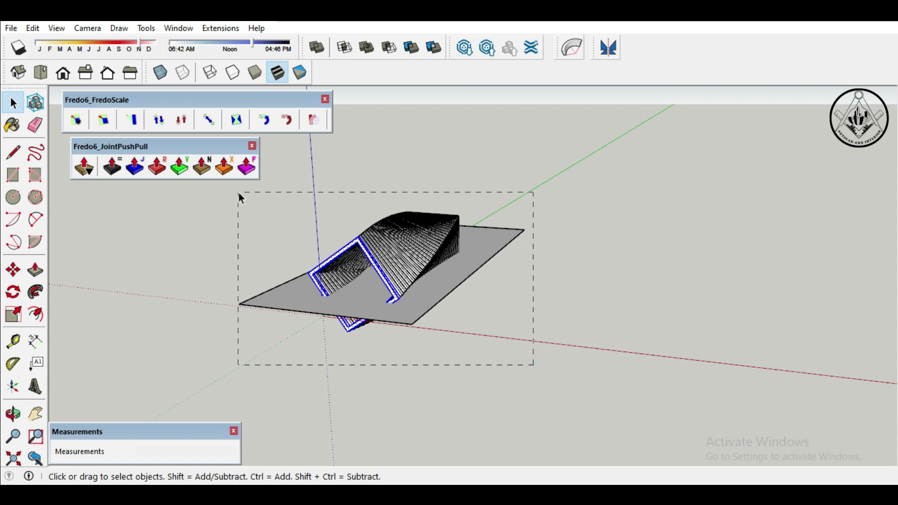
{"action": "left_click_drag", "start_coordinate": [238, 193], "coordinate": [238, 192]}
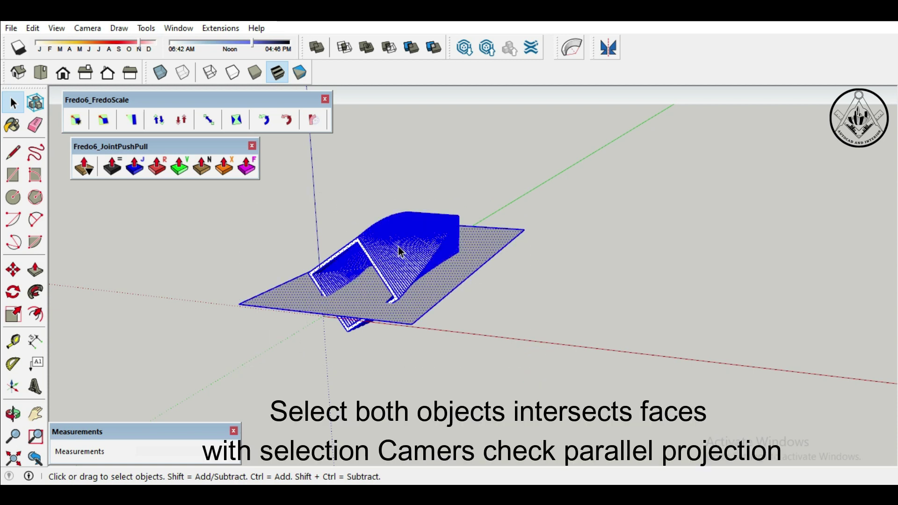
Step: Intersect Faces With Selection on the tunnel and ground rectangle
{"action": "right_click", "coordinate": [400, 252]}
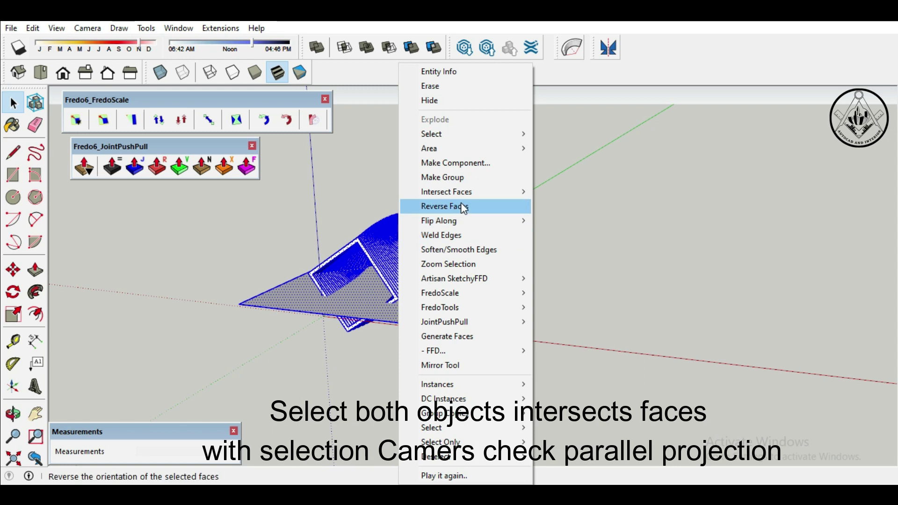
{"action": "mouse_move", "coordinate": [446, 191]}
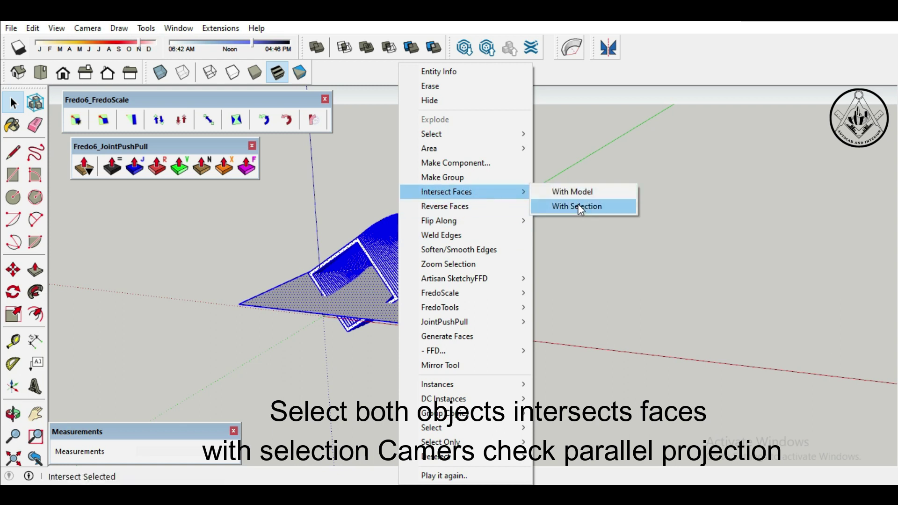
{"action": "left_click", "coordinate": [580, 208]}
{"action": "left_click", "coordinate": [406, 360]}
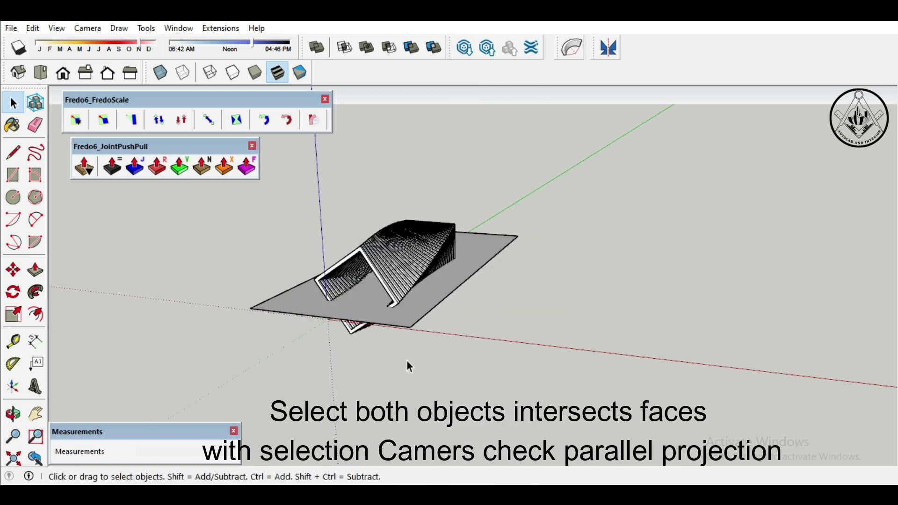
Step: Switch the camera to Parallel Projection and view the model from the Front
{"action": "left_click", "coordinate": [87, 28]}
{"action": "left_click", "coordinate": [112, 92]}
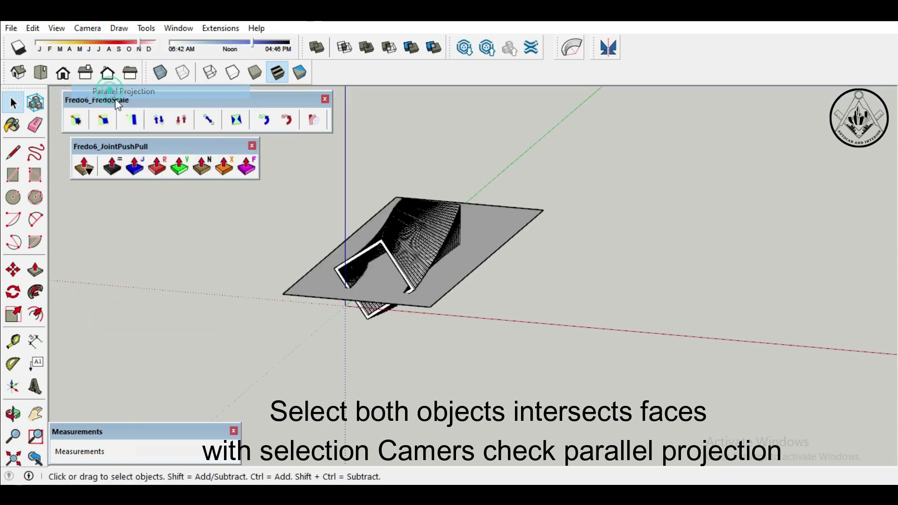
{"action": "middle_click_drag", "start_coordinate": [379, 272], "coordinate": [482, 314]}
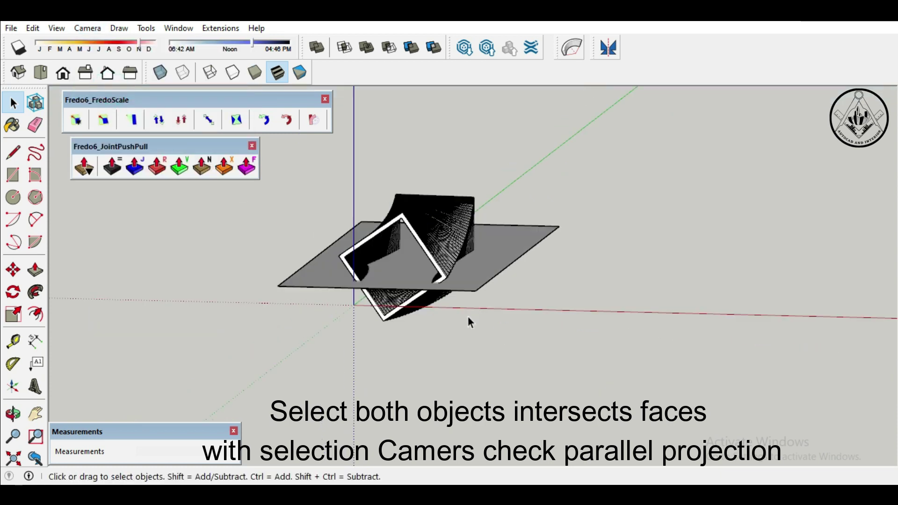
{"action": "key", "text": "f"}
{"action": "scroll", "coordinate": [535, 272], "scroll_direction": "up", "scroll_amount": 2}
{"action": "scroll", "coordinate": [535, 273], "scroll_direction": "up", "scroll_amount": 2}
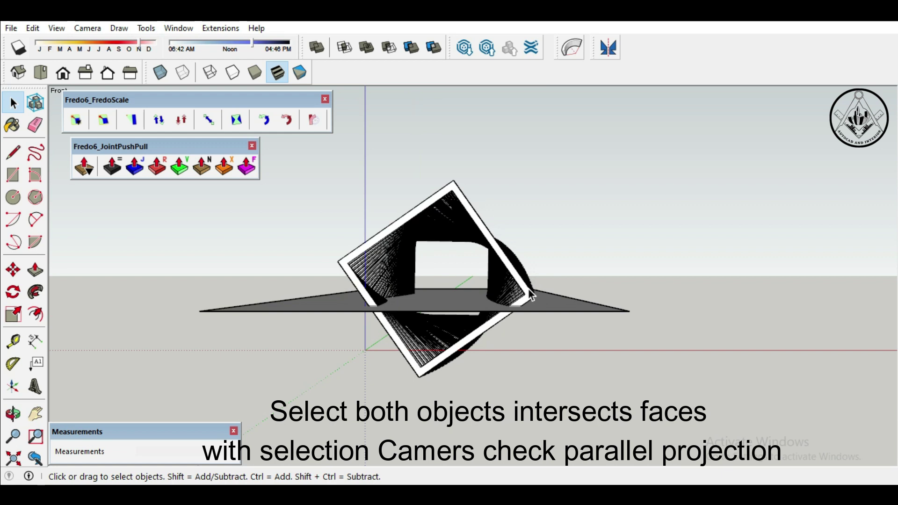
Step: Select and delete the frame parts below ground and the leftover ground plane edges
{"action": "mouse_move", "coordinate": [526, 352]}
{"action": "middle_mouse_down"}
{"action": "mouse_move", "coordinate": [526, 325]}
{"action": "mouse_move", "coordinate": [535, 332]}
{"action": "mouse_move", "coordinate": [537, 375]}
{"action": "middle_mouse_up"}
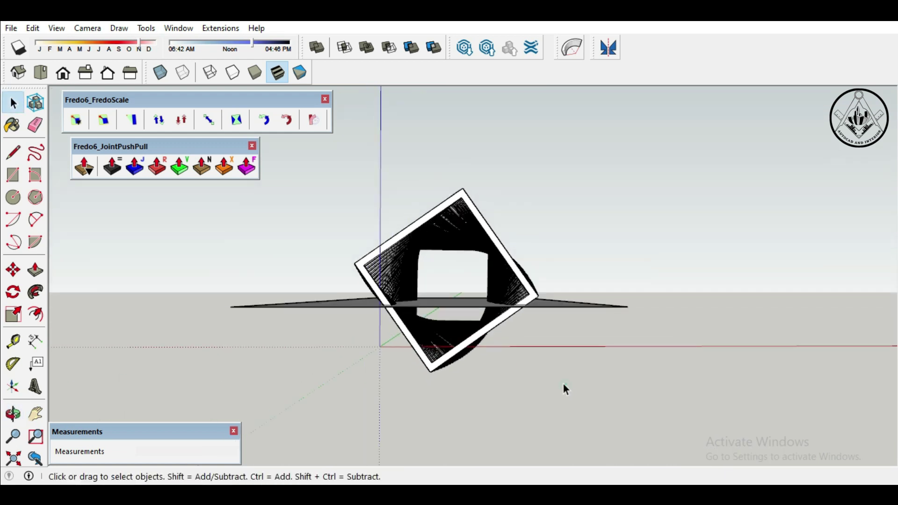
{"action": "left_click_drag", "start_coordinate": [351, 313], "coordinate": [346, 307]}
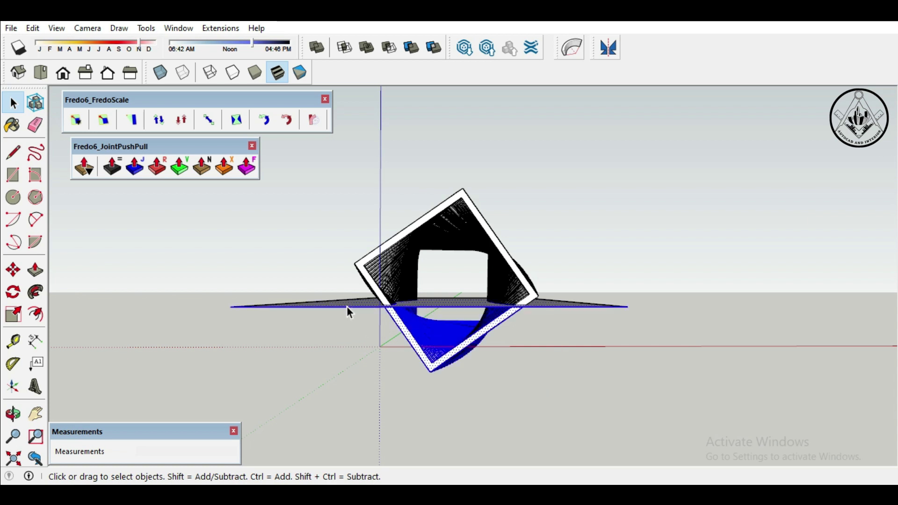
{"action": "mouse_move", "coordinate": [369, 349]}
{"action": "middle_mouse_down"}
{"action": "mouse_move", "coordinate": [387, 358]}
{"action": "mouse_move", "coordinate": [277, 312]}
{"action": "mouse_move", "coordinate": [157, 310]}
{"action": "mouse_move", "coordinate": [481, 334]}
{"action": "mouse_move", "coordinate": [431, 361]}
{"action": "middle_mouse_up"}
{"action": "left_click", "coordinate": [431, 369]}
{"action": "mouse_move", "coordinate": [498, 348]}
{"action": "middle_mouse_down"}
{"action": "mouse_move", "coordinate": [427, 344]}
{"action": "mouse_move", "coordinate": [555, 383]}
{"action": "mouse_move", "coordinate": [579, 378]}
{"action": "middle_mouse_up"}
{"action": "left_click_drag", "start_coordinate": [580, 378], "coordinate": [563, 263]}
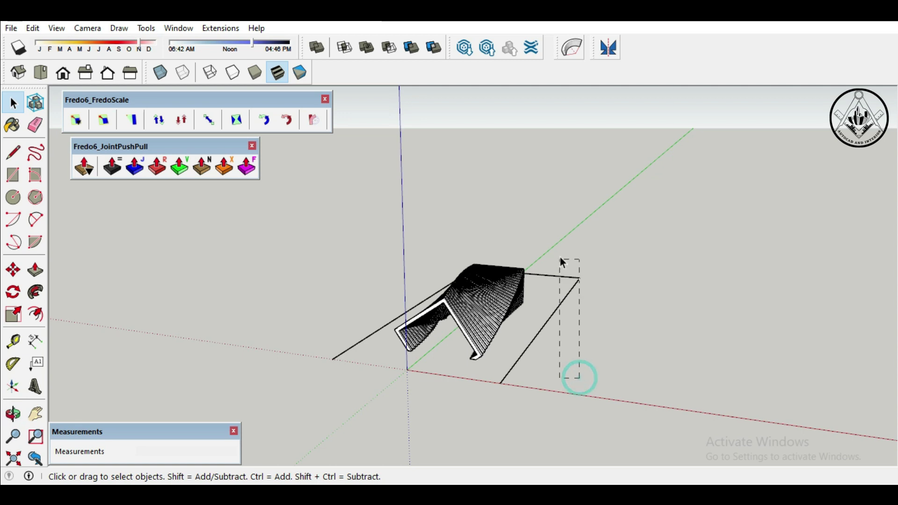
{"action": "key", "text": "Delete"}
Step: Window-select the whole remaining cut tunnel
{"action": "mouse_move", "coordinate": [316, 322]}
{"action": "middle_mouse_down"}
{"action": "mouse_move", "coordinate": [329, 307]}
{"action": "mouse_move", "coordinate": [210, 292]}
{"action": "mouse_move", "coordinate": [243, 330]}
{"action": "mouse_move", "coordinate": [381, 354]}
{"action": "mouse_move", "coordinate": [491, 340]}
{"action": "mouse_move", "coordinate": [420, 307]}
{"action": "mouse_move", "coordinate": [427, 290]}
{"action": "mouse_move", "coordinate": [492, 321]}
{"action": "middle_mouse_up"}
{"action": "key", "text": "space"}
{"action": "left_click_drag", "start_coordinate": [601, 360], "coordinate": [342, 192]}
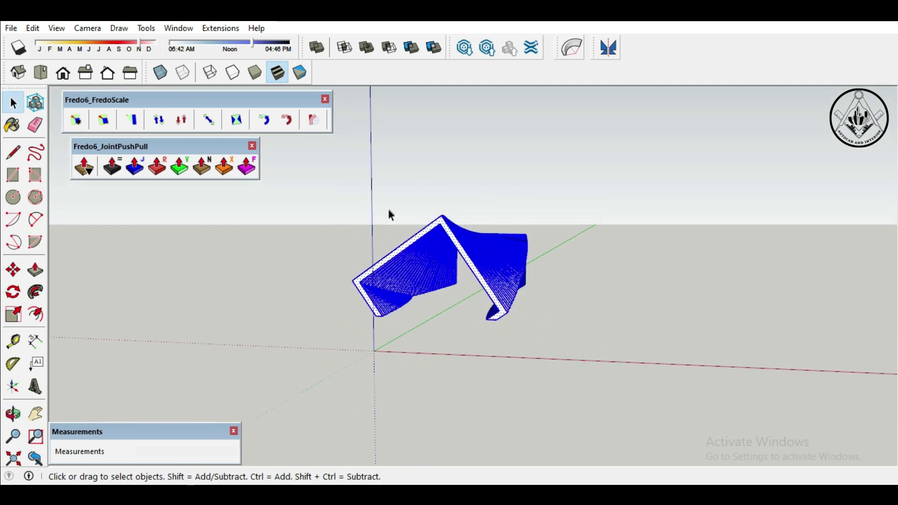
Step: Paint the tunnel with Wood Floor Parquet from the Wood collection, then close the tray
{"action": "left_click", "coordinate": [13, 125]}
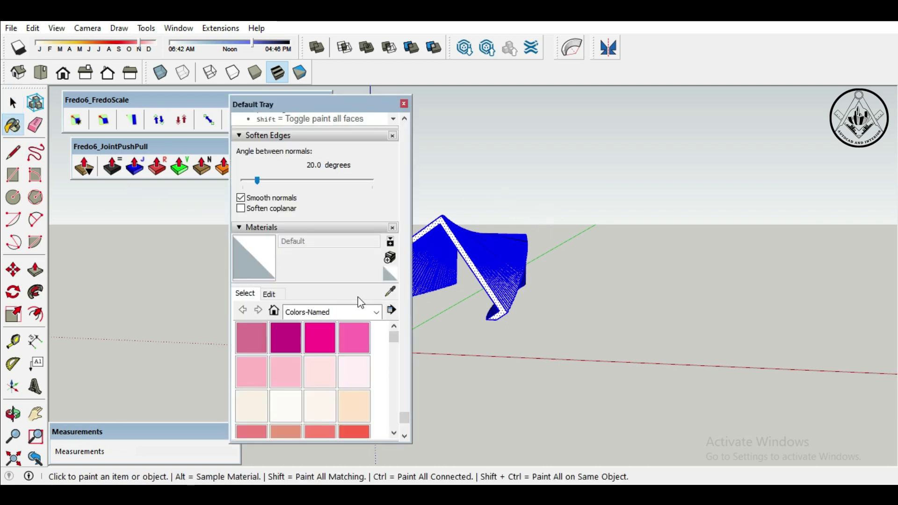
{"action": "left_click", "coordinate": [376, 312]}
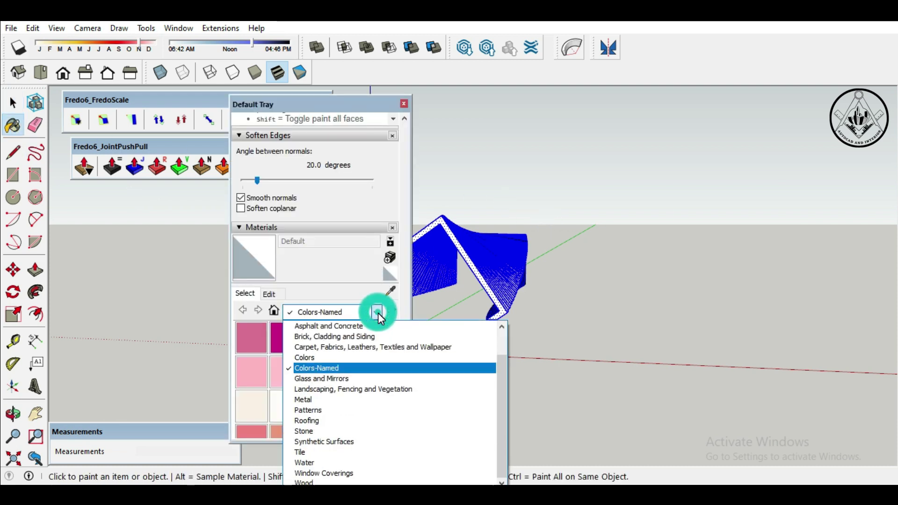
{"action": "left_click", "coordinate": [325, 482]}
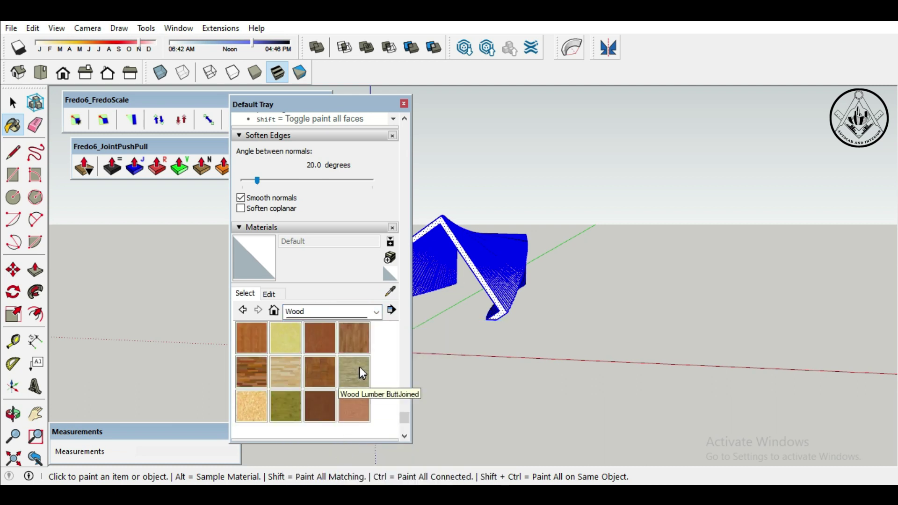
{"action": "left_click", "coordinate": [324, 367]}
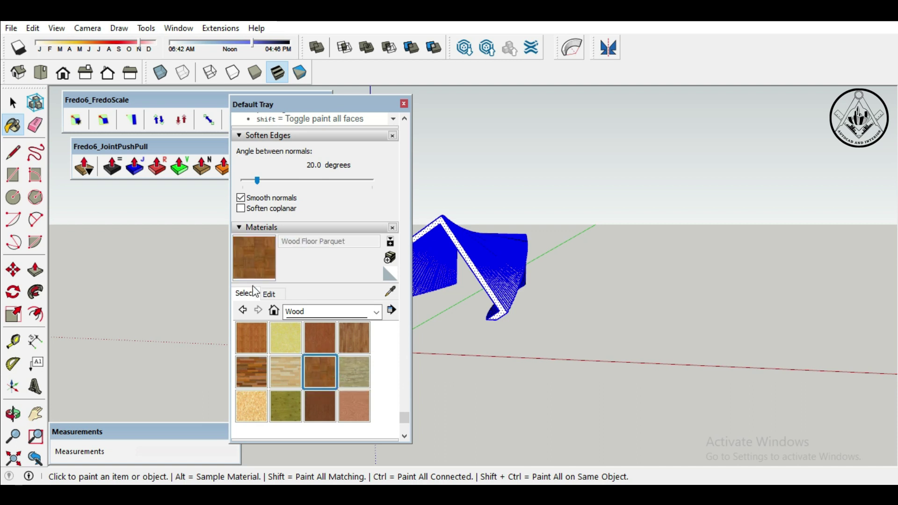
{"action": "left_click", "coordinate": [487, 260]}
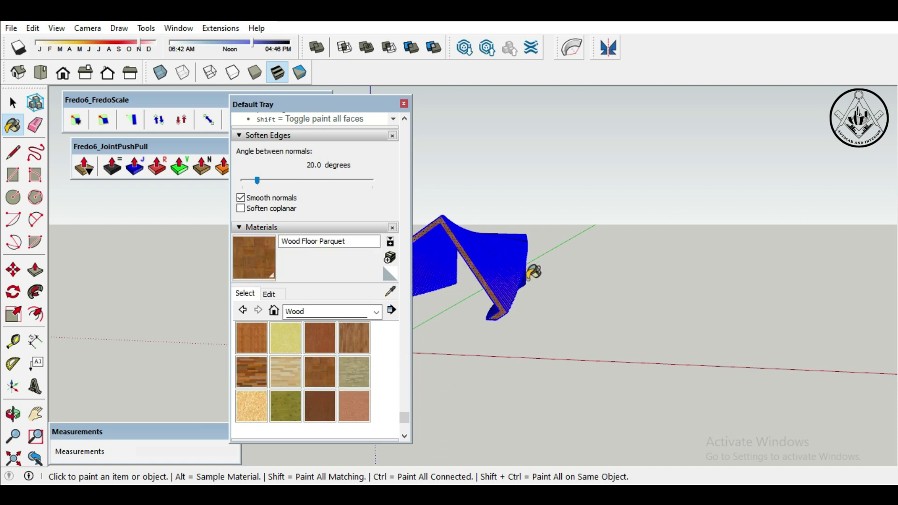
{"action": "middle_click_drag", "start_coordinate": [595, 321], "coordinate": [587, 370]}
{"action": "scroll", "coordinate": [587, 369], "scroll_direction": "down", "scroll_amount": 1}
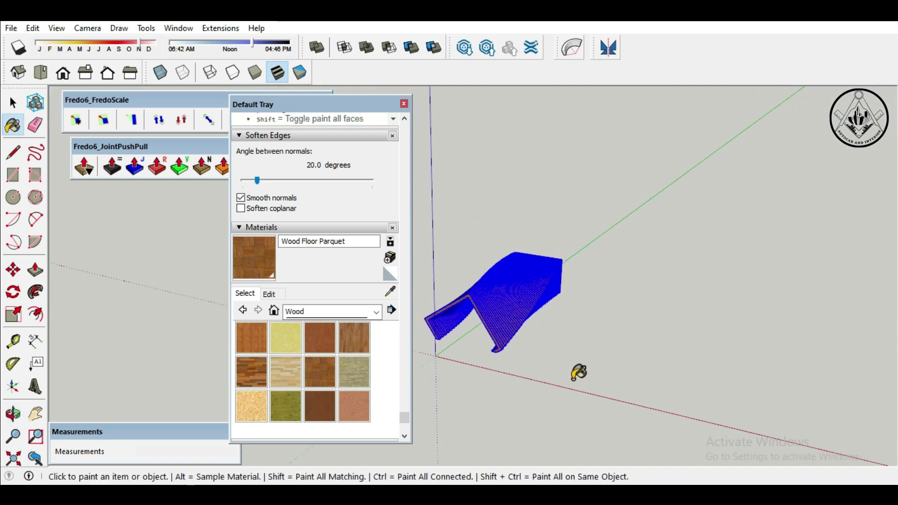
{"action": "left_click", "coordinate": [404, 104]}
{"action": "left_click", "coordinate": [13, 102]}
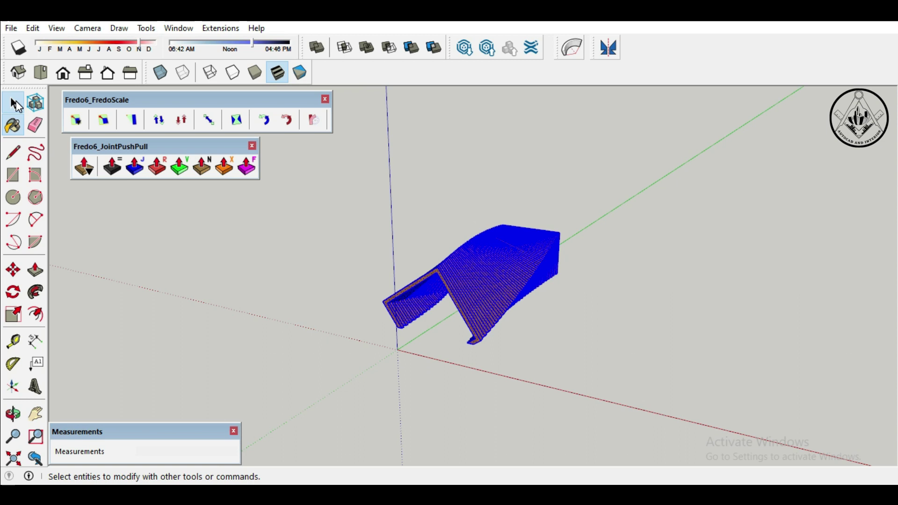
{"action": "left_click", "coordinate": [193, 265]}
{"action": "mouse_move", "coordinate": [193, 265]}
{"action": "middle_mouse_down"}
{"action": "mouse_move", "coordinate": [486, 353]}
{"action": "mouse_move", "coordinate": [450, 284]}
{"action": "mouse_move", "coordinate": [394, 304]}
{"action": "mouse_move", "coordinate": [459, 376]}
{"action": "mouse_move", "coordinate": [443, 354]}
{"action": "middle_mouse_up"}
{"action": "scroll", "coordinate": [441, 350], "scroll_direction": "up", "scroll_amount": 2}
{"action": "scroll", "coordinate": [500, 297], "scroll_direction": "up", "scroll_amount": 2}
{"action": "mouse_move", "coordinate": [501, 296]}
{"action": "middle_mouse_down"}
{"action": "mouse_move", "coordinate": [586, 233]}
{"action": "mouse_move", "coordinate": [635, 218]}
{"action": "mouse_move", "coordinate": [436, 299]}
{"action": "middle_mouse_up"}
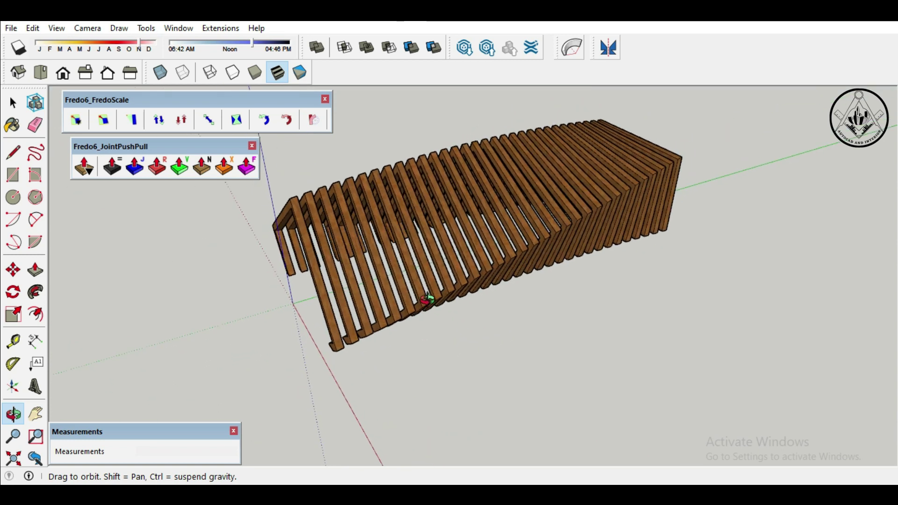
{"action": "mouse_move", "coordinate": [364, 330]}
{"action": "middle_mouse_down"}
{"action": "mouse_move", "coordinate": [384, 352]}
{"action": "mouse_move", "coordinate": [519, 327]}
{"action": "mouse_move", "coordinate": [539, 350]}
{"action": "mouse_move", "coordinate": [482, 350]}
{"action": "mouse_move", "coordinate": [412, 326]}
{"action": "middle_mouse_up"}
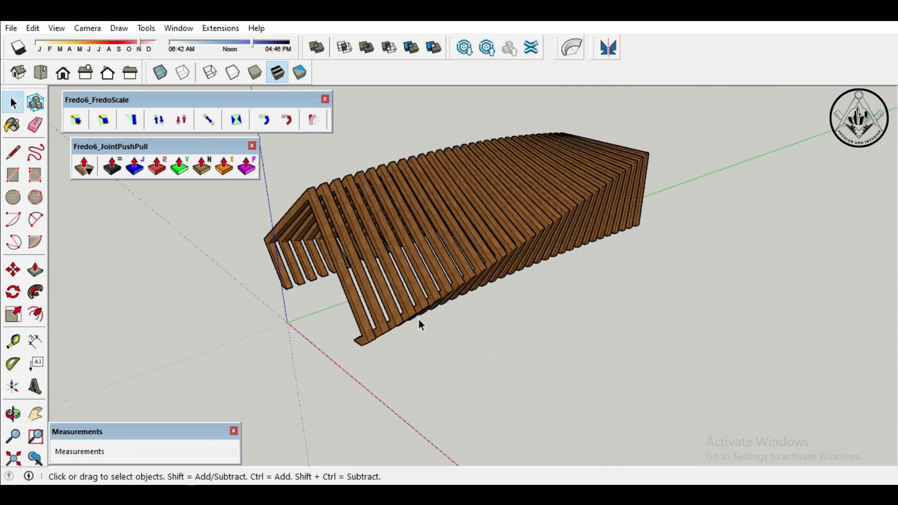
{"action": "scroll", "coordinate": [418, 318], "scroll_direction": "up", "scroll_amount": 2}
{"action": "scroll", "coordinate": [433, 343], "scroll_direction": "down", "scroll_amount": 2}
{"action": "scroll", "coordinate": [448, 357], "scroll_direction": "up", "scroll_amount": 2}
{"action": "scroll", "coordinate": [342, 265], "scroll_direction": "down", "scroll_amount": 2}
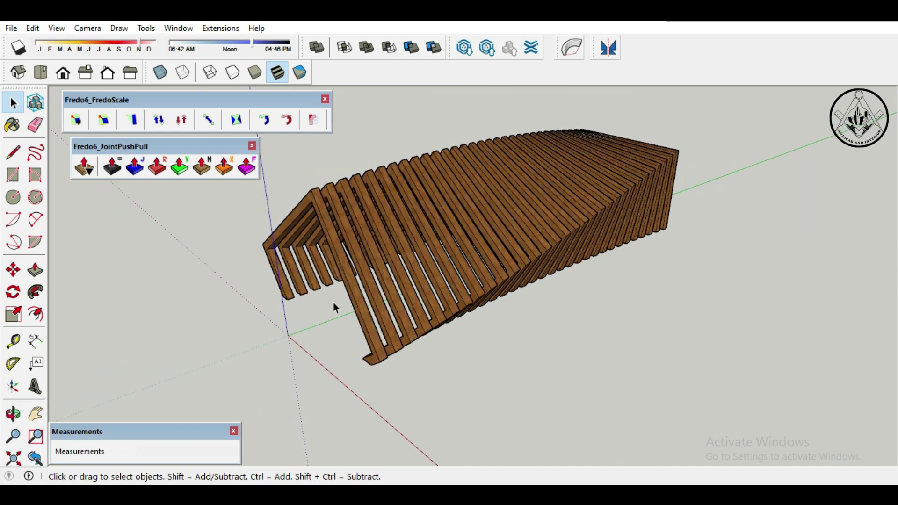
{"action": "left_click", "coordinate": [35, 340]}
{"action": "mouse_move", "coordinate": [467, 374]}
{"action": "middle_mouse_down"}
{"action": "mouse_move", "coordinate": [497, 393]}
{"action": "mouse_move", "coordinate": [449, 364]}
{"action": "middle_mouse_up"}
{"action": "scroll", "coordinate": [277, 300], "scroll_direction": "up", "scroll_amount": 2}
{"action": "scroll", "coordinate": [329, 380], "scroll_direction": "down", "scroll_amount": 1}
{"action": "scroll", "coordinate": [329, 380], "scroll_direction": "down", "scroll_amount": 1}
{"action": "mouse_move", "coordinate": [334, 378]}
{"action": "middle_mouse_down"}
{"action": "mouse_move", "coordinate": [318, 342]}
{"action": "mouse_move", "coordinate": [319, 358]}
{"action": "mouse_move", "coordinate": [374, 324]}
{"action": "mouse_move", "coordinate": [463, 333]}
{"action": "middle_mouse_up"}
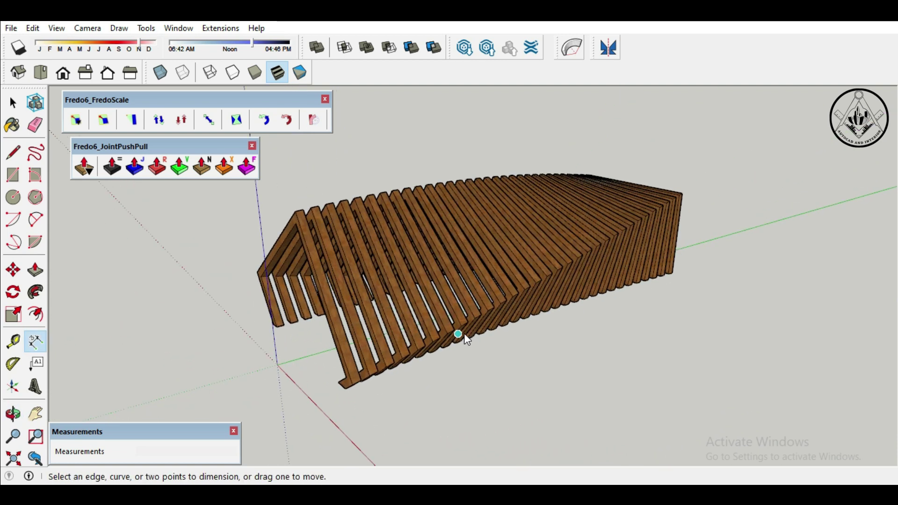
{"action": "middle_click_drag", "start_coordinate": [526, 357], "coordinate": [491, 304]}
{"action": "scroll", "coordinate": [457, 256], "scroll_direction": "up", "scroll_amount": 1}
{"action": "scroll", "coordinate": [466, 254], "scroll_direction": "up", "scroll_amount": 1}
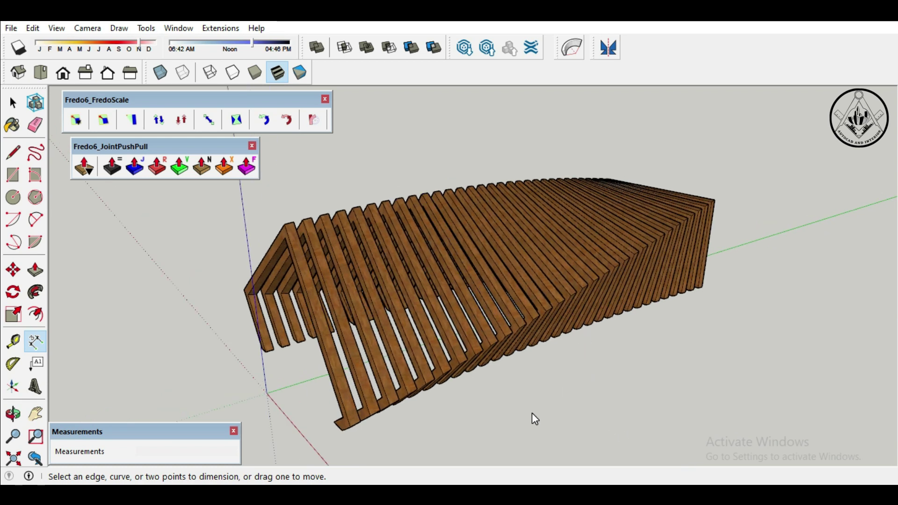
{"action": "mouse_move", "coordinate": [503, 424]}
{"action": "middle_mouse_down"}
{"action": "mouse_move", "coordinate": [517, 417]}
{"action": "mouse_move", "coordinate": [495, 427]}
{"action": "mouse_move", "coordinate": [502, 433]}
{"action": "middle_mouse_up"}
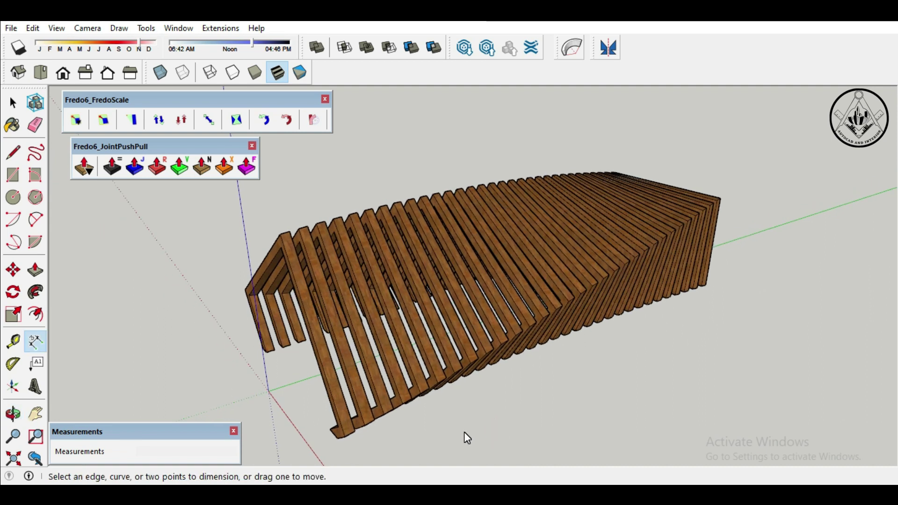
{"action": "scroll", "coordinate": [464, 432], "scroll_direction": "up", "scroll_amount": 1}
{"action": "scroll", "coordinate": [517, 436], "scroll_direction": "up", "scroll_amount": 1}
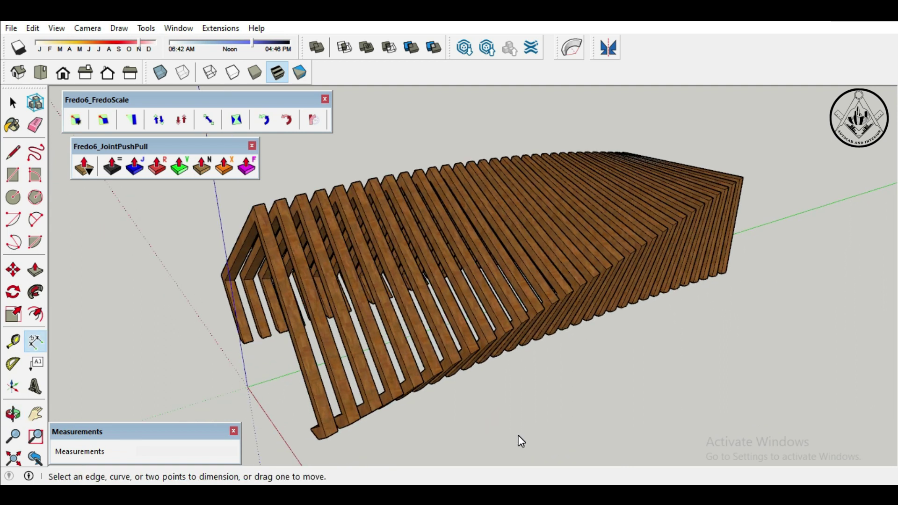